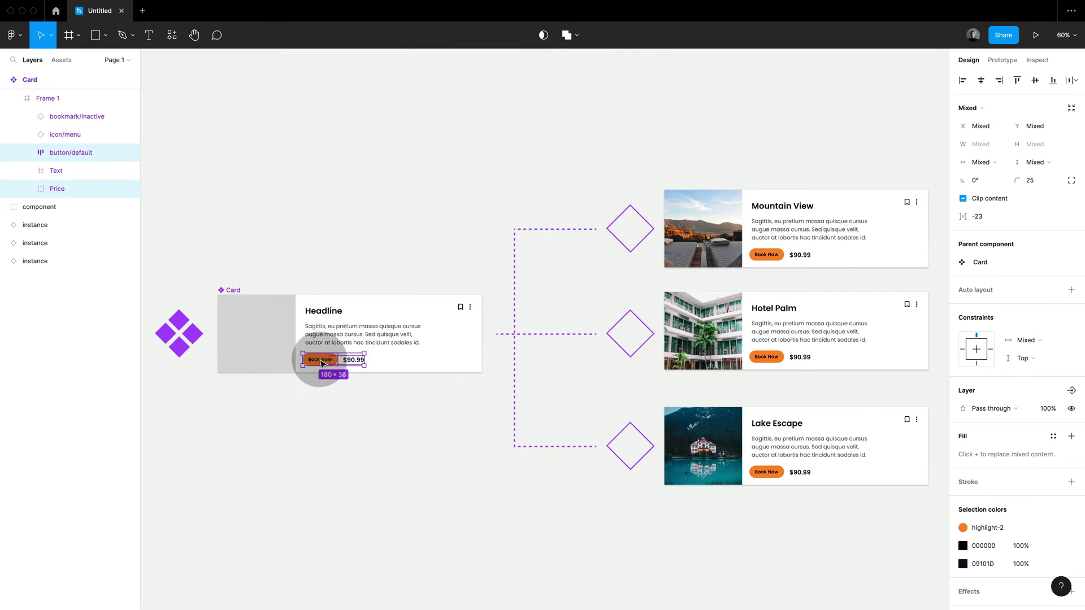
Drag the Card component's Book Now button past the price so all three hotel cards update
{"action": "left_click_drag", "start_coordinate": [321, 362], "coordinate": [460, 360]}
Browse the card price, secondary variable collection, Blog frame width and a card's Content layer
{"action": "left_click", "coordinate": [424, 360]}
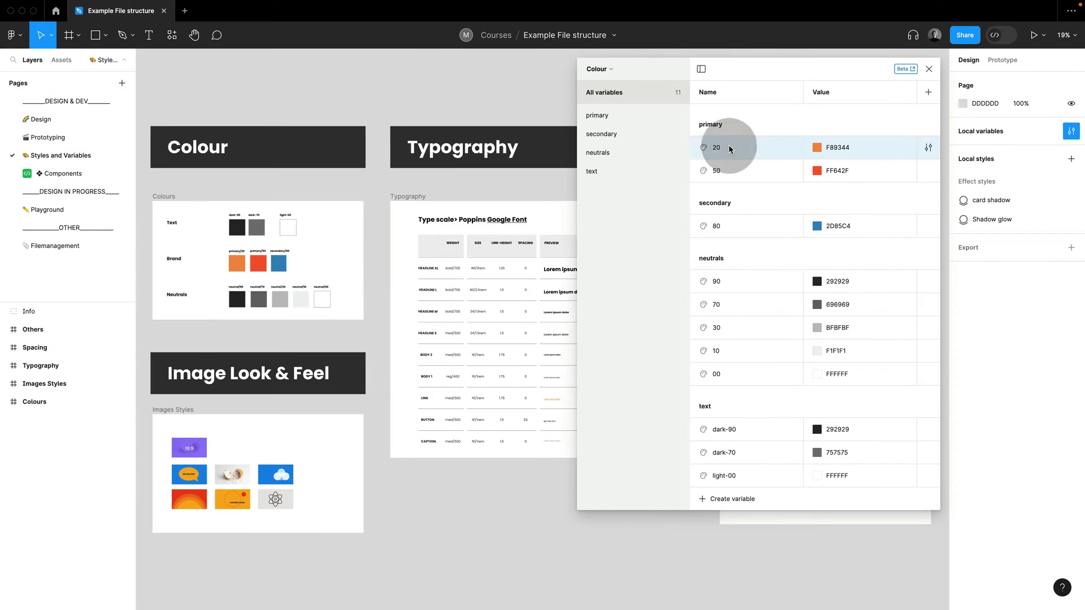
{"action": "left_click", "coordinate": [615, 134]}
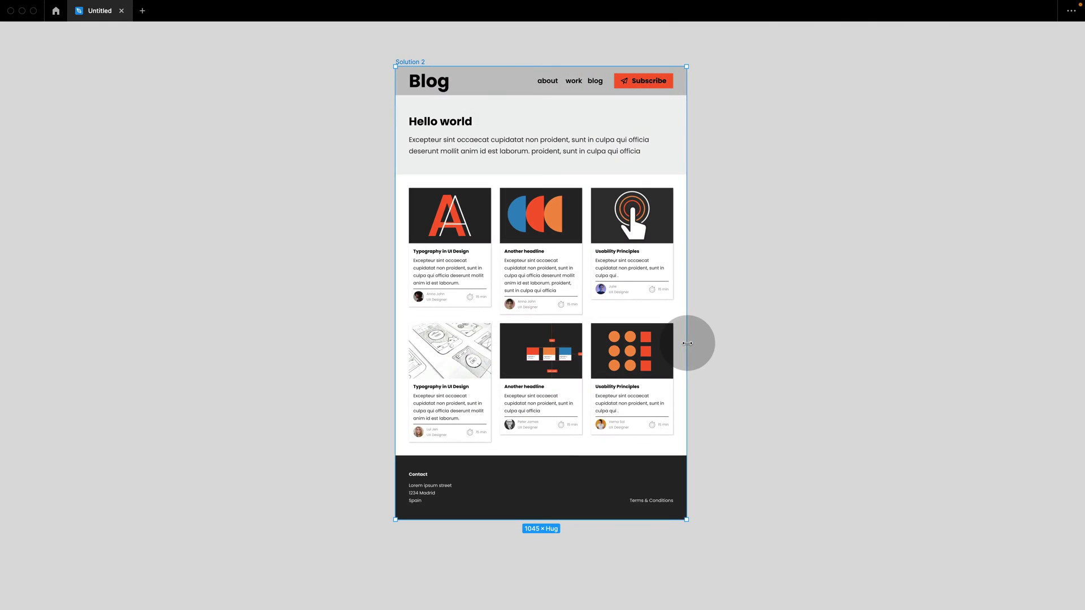
{"action": "mouse_move", "coordinate": [690, 344]}
{"action": "left_mouse_down"}
{"action": "mouse_move", "coordinate": [601, 343]}
{"action": "mouse_move", "coordinate": [683, 344]}
{"action": "left_mouse_up"}
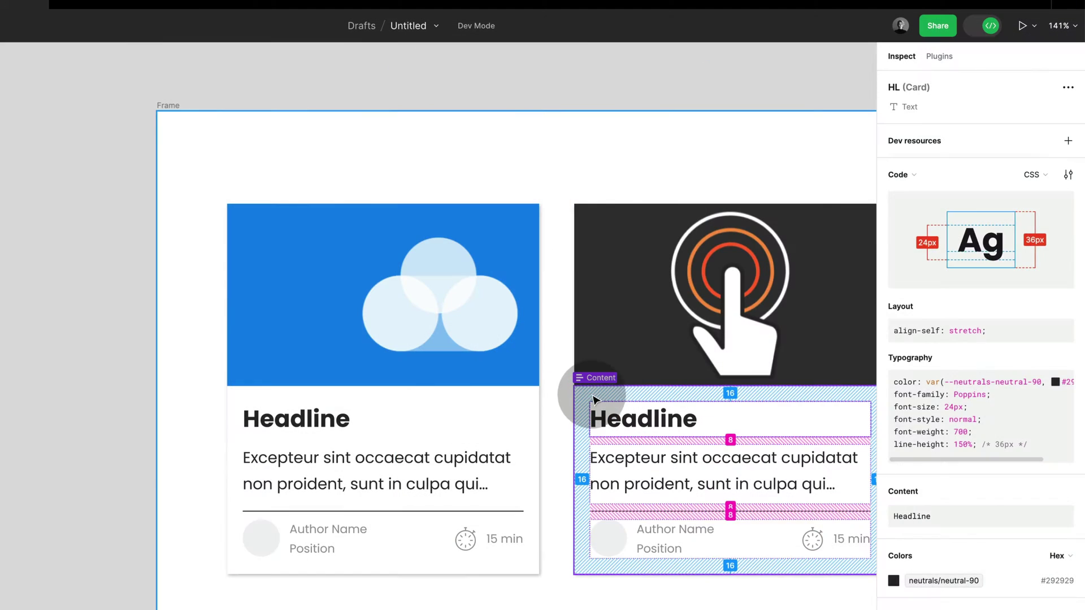
{"action": "left_click", "coordinate": [587, 401]}
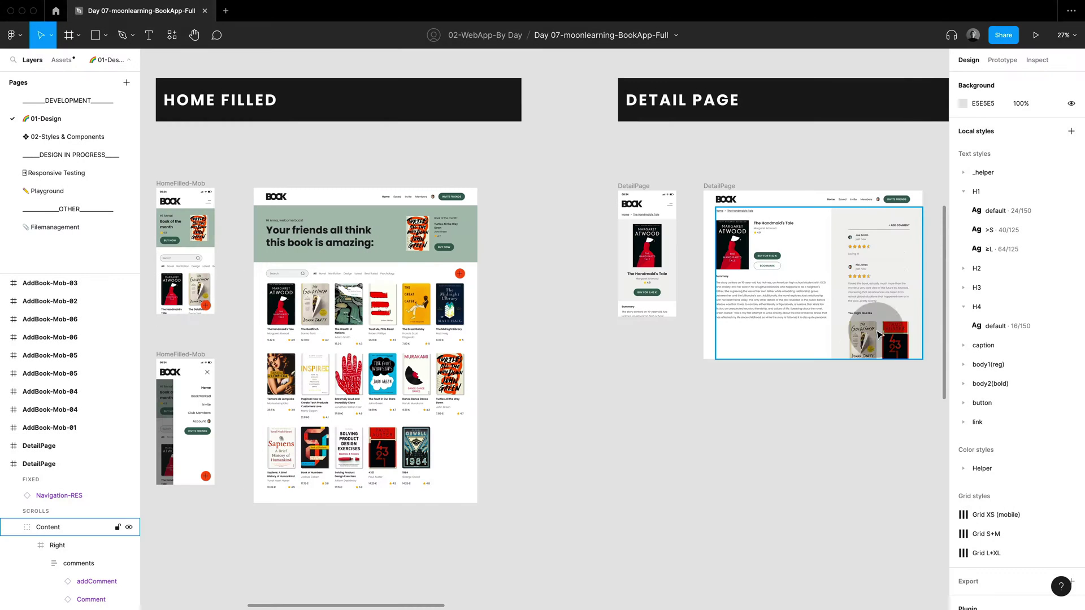
Select the Comment instance and jump to its main Comment component
{"action": "left_click", "coordinate": [885, 251]}
{"action": "left_click", "coordinate": [890, 247]}
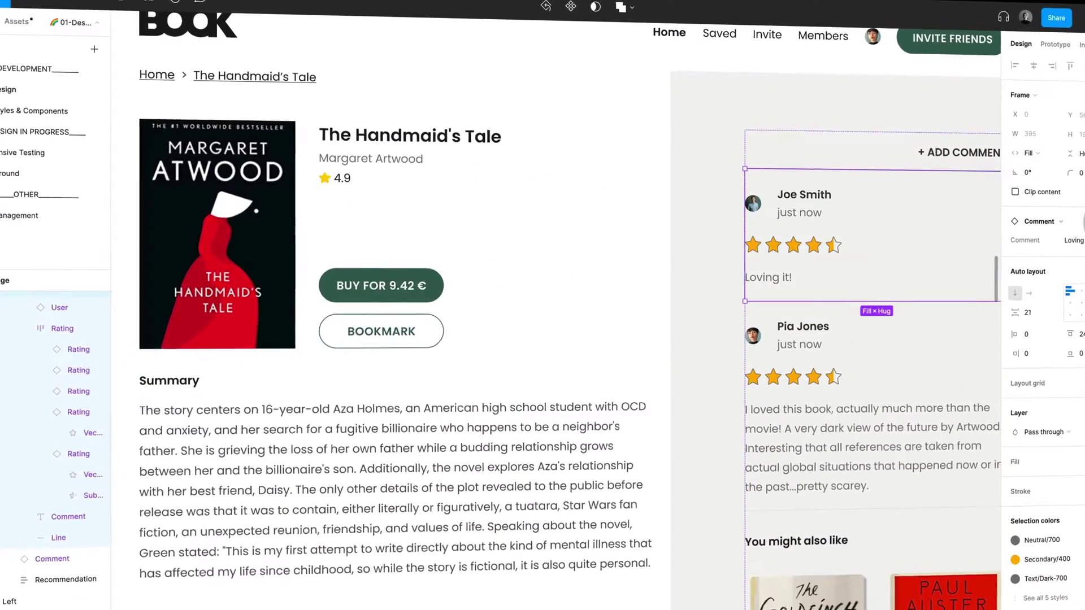
{"action": "left_click", "coordinate": [1032, 223]}
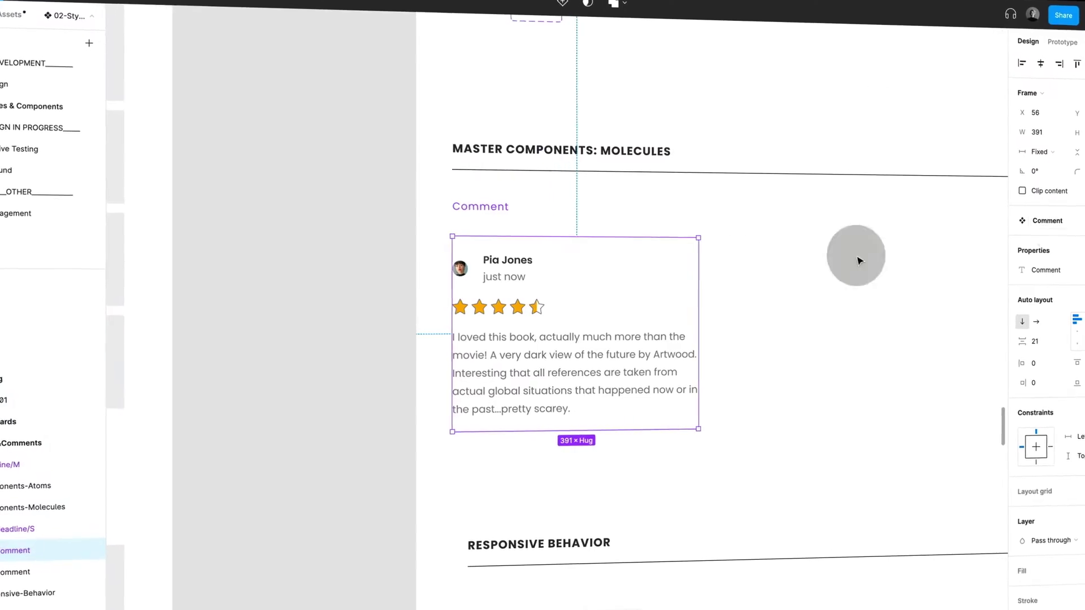
{"action": "scroll", "coordinate": [382, 269], "scroll_direction": "down", "scroll_amount": 5}
{"action": "scroll", "coordinate": [429, 262], "scroll_direction": "down", "scroll_amount": 3}
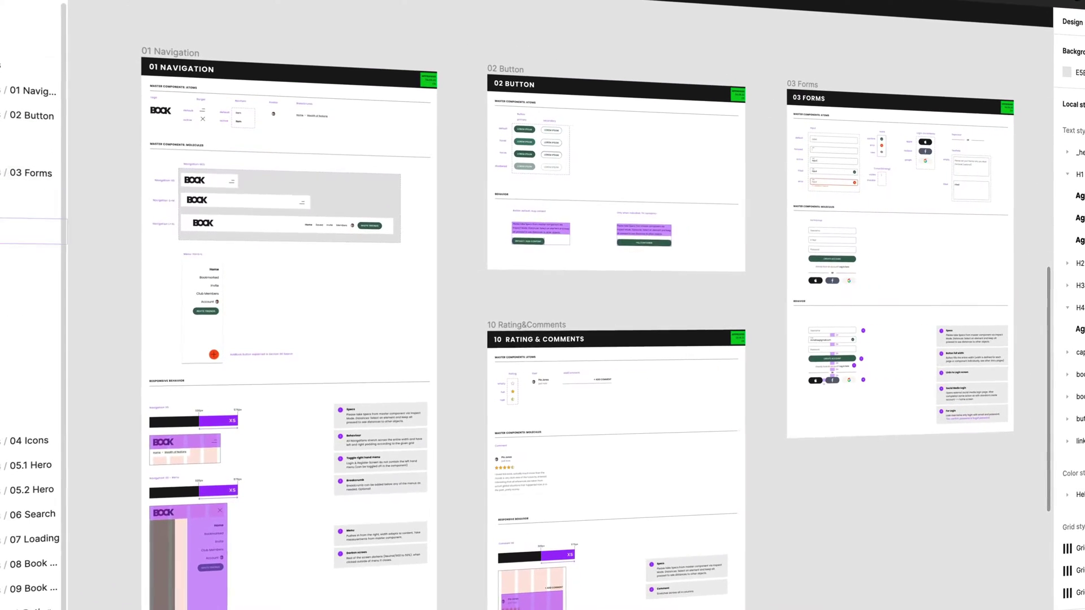
Publish the file's newly added styles to the shared library
{"action": "key", "text": "ctrl+alt+o"}
{"action": "left_click", "coordinate": [656, 97]}
{"action": "left_click", "coordinate": [784, 443]}
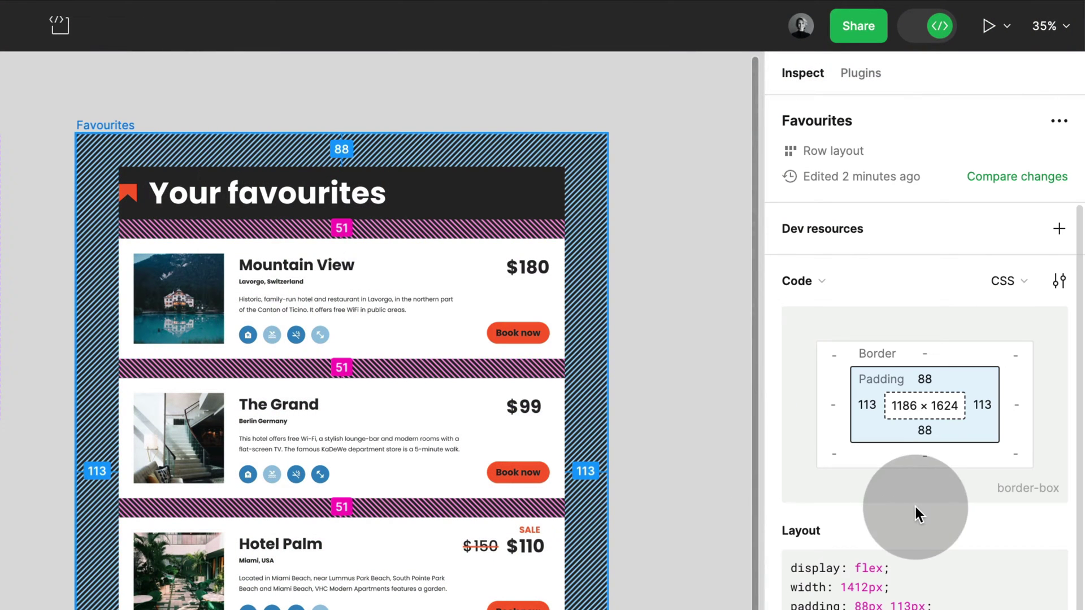
Scroll the Inspect panel and inspect the Mountain View card's About text CSS
{"action": "scroll", "coordinate": [927, 503], "scroll_direction": "down", "scroll_amount": 4}
{"action": "scroll", "coordinate": [921, 509], "scroll_direction": "down", "scroll_amount": 2}
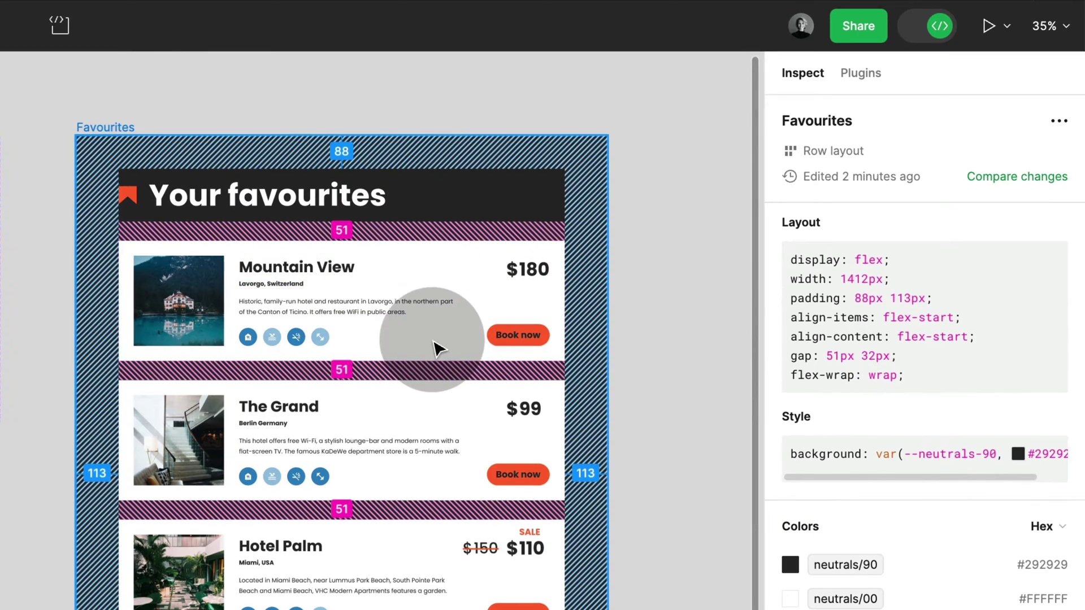
{"action": "left_click", "coordinate": [420, 315]}
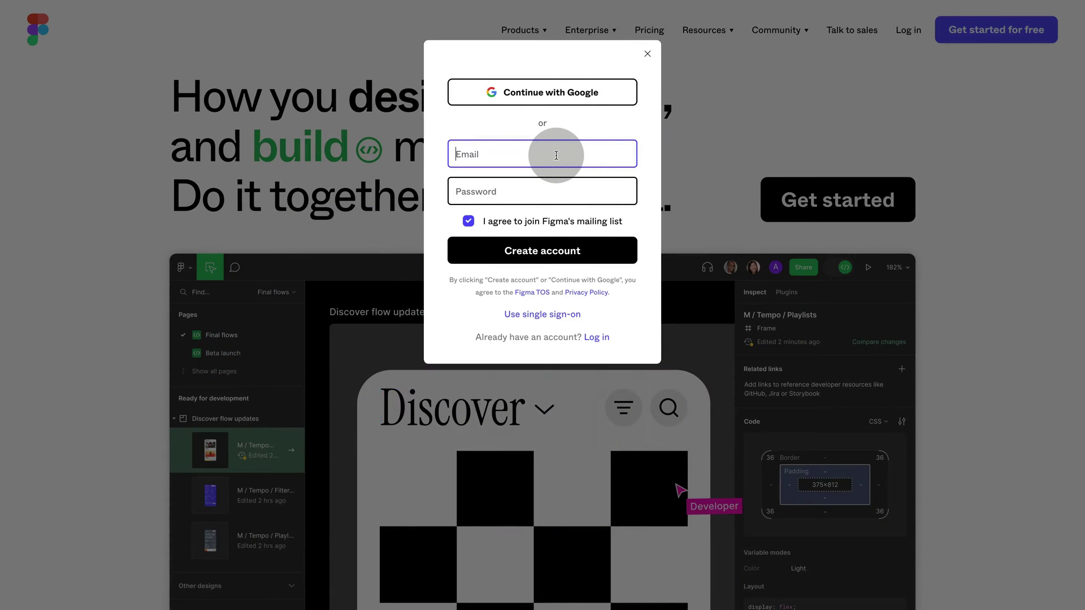
{"action": "left_click", "coordinate": [551, 193]}
{"action": "type", "text": "pa"}
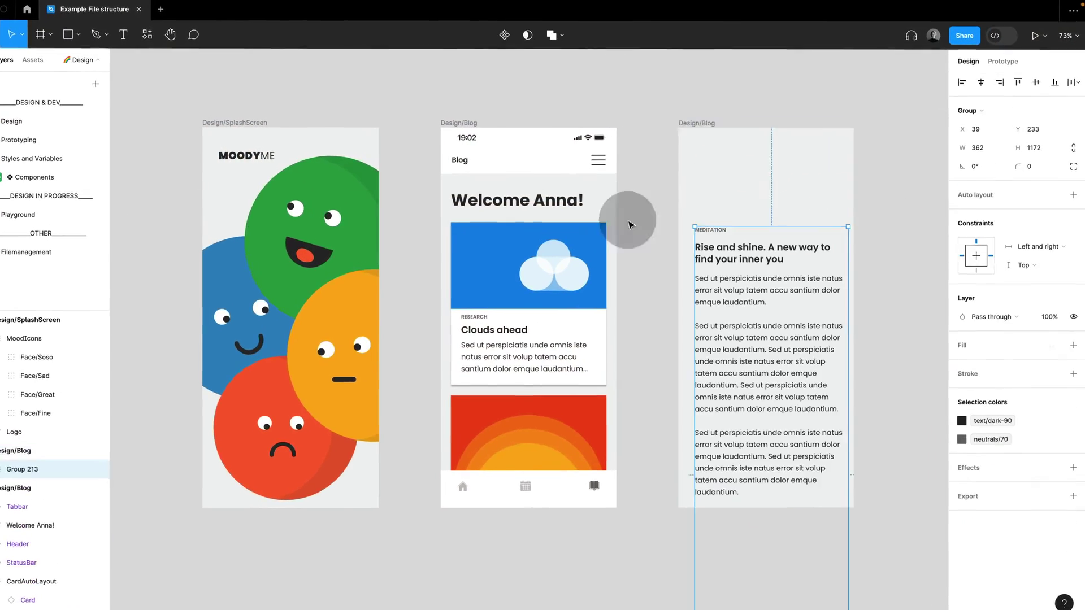
Copy the Blog header, tab bar and sun image into the third screen, image at top
{"action": "left_click", "coordinate": [577, 501], "text": "shift"}
{"action": "left_click", "coordinate": [695, 126]}
{"action": "key", "text": "ctrl+v"}
{"action": "left_click", "coordinate": [545, 460]}
{"action": "key", "text": "ctrl+c"}
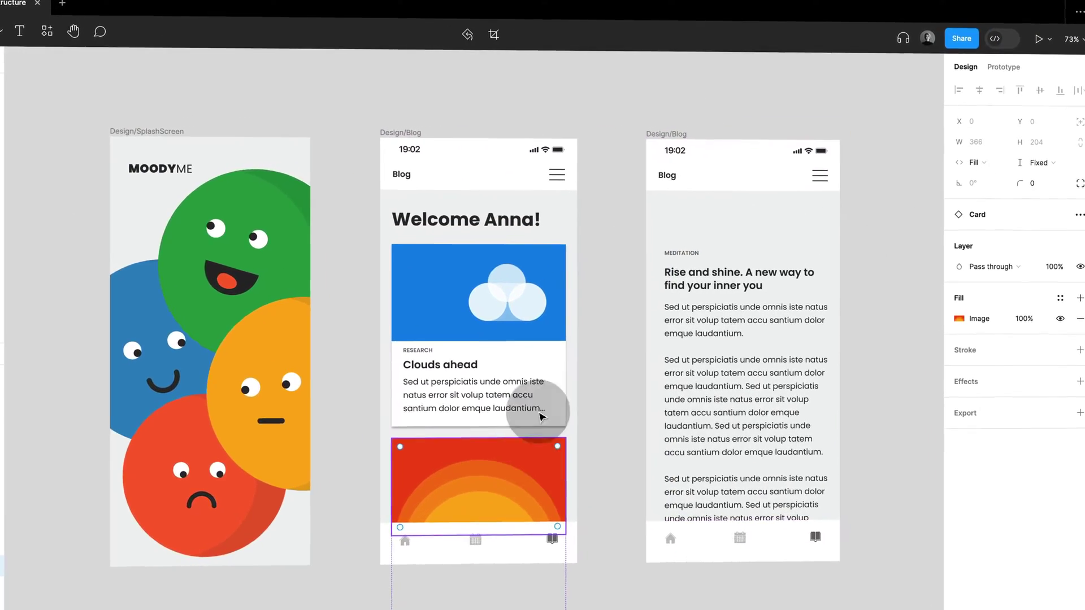
{"action": "left_click", "coordinate": [693, 141]}
{"action": "key", "text": "ctrl+v"}
{"action": "left_click_drag", "start_coordinate": [735, 361], "coordinate": [750, 272]}
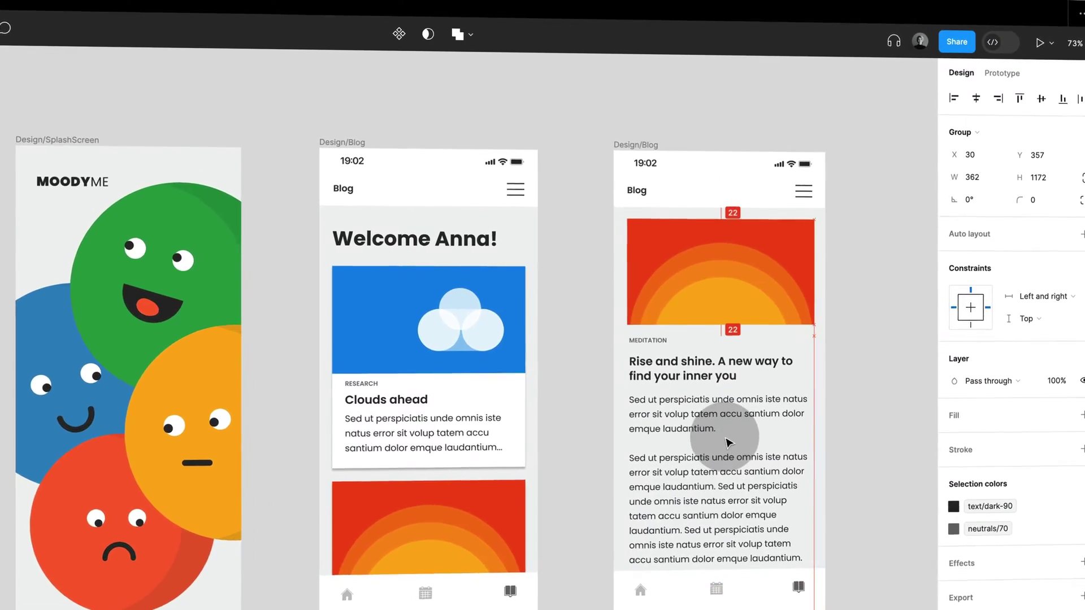
Retitle the third screen's header '<back', then widen Card with horizontal auto layout
{"action": "left_click", "coordinate": [637, 202]}
{"action": "double_click", "coordinate": [639, 203]}
{"action": "type", "text": "<back"}
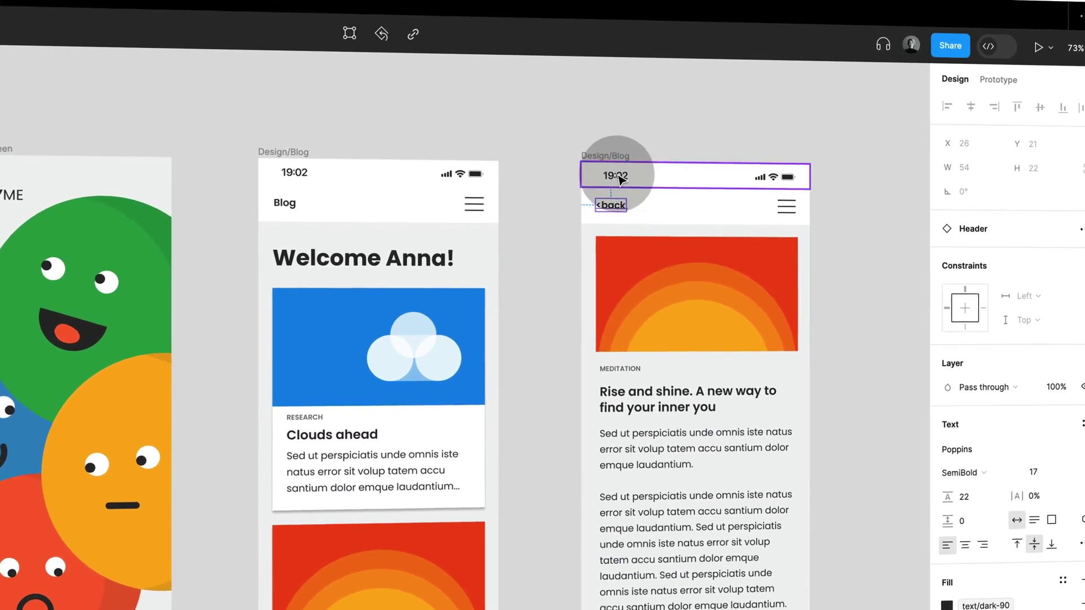
{"action": "left_click", "coordinate": [633, 132]}
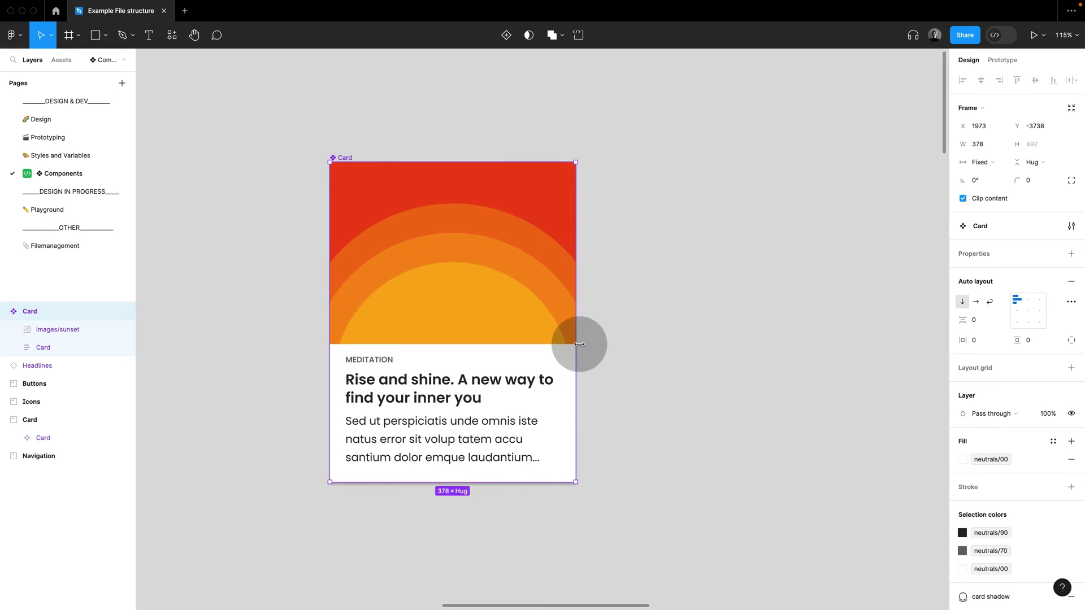
{"action": "left_click_drag", "start_coordinate": [581, 339], "coordinate": [763, 341]}
{"action": "left_click", "coordinate": [979, 301]}
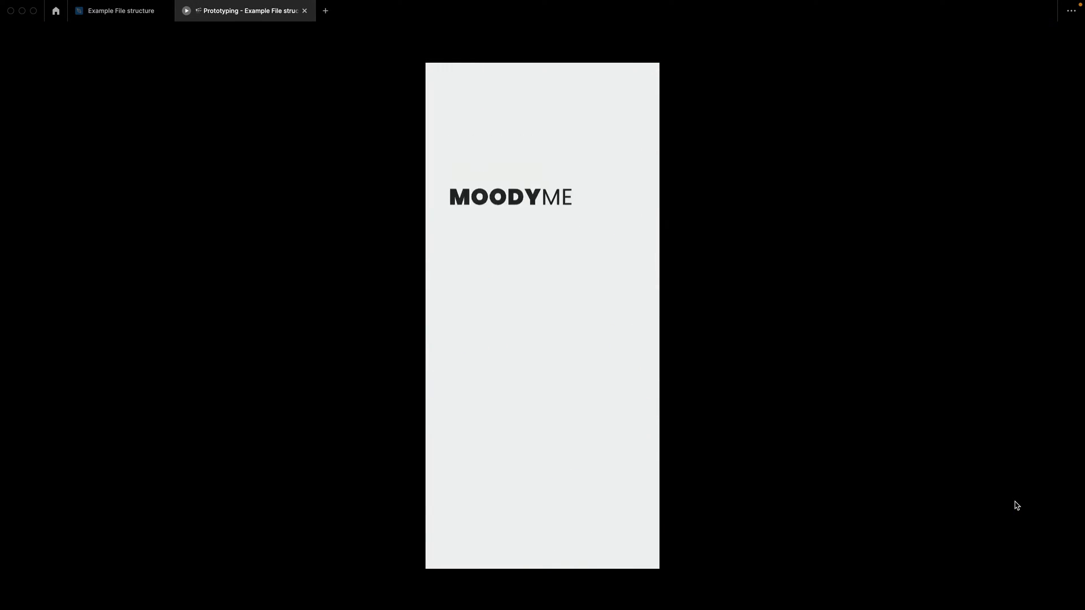
Scroll the running MoodyMe prototype's blog feed down and back up
{"action": "scroll", "coordinate": [597, 423], "scroll_direction": "down", "scroll_amount": 2}
{"action": "scroll", "coordinate": [595, 424], "scroll_direction": "down", "scroll_amount": 5}
{"action": "scroll", "coordinate": [598, 418], "scroll_direction": "down", "scroll_amount": 10}
{"action": "scroll", "coordinate": [599, 418], "scroll_direction": "up", "scroll_amount": 12}
{"action": "scroll", "coordinate": [588, 339], "scroll_direction": "up", "scroll_amount": 2}
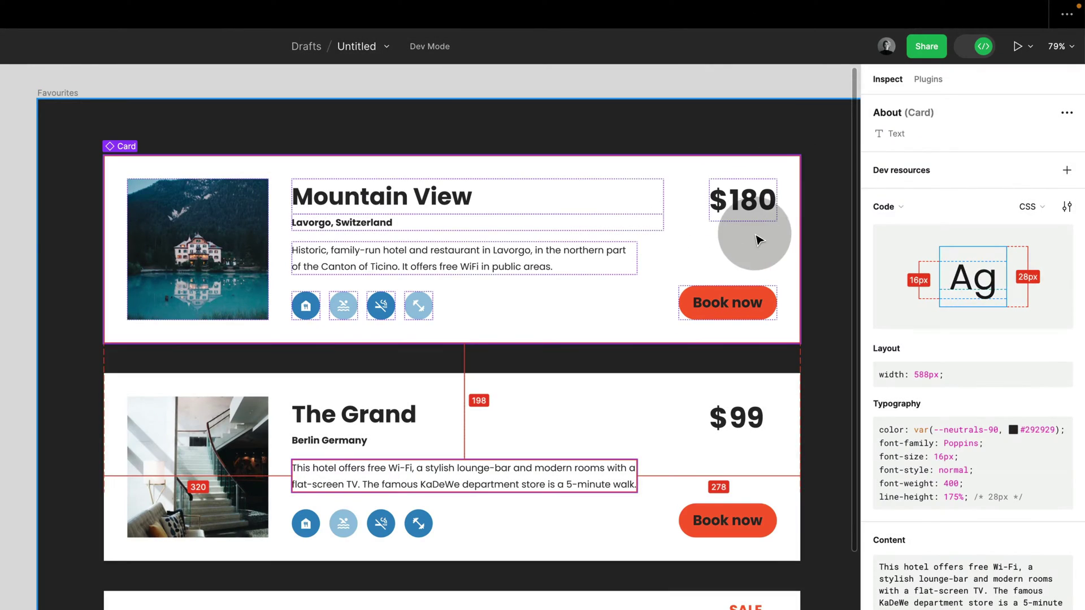
Select the Mountain View card's offer icon and open it in the component playground
{"action": "left_click", "coordinate": [755, 235]}
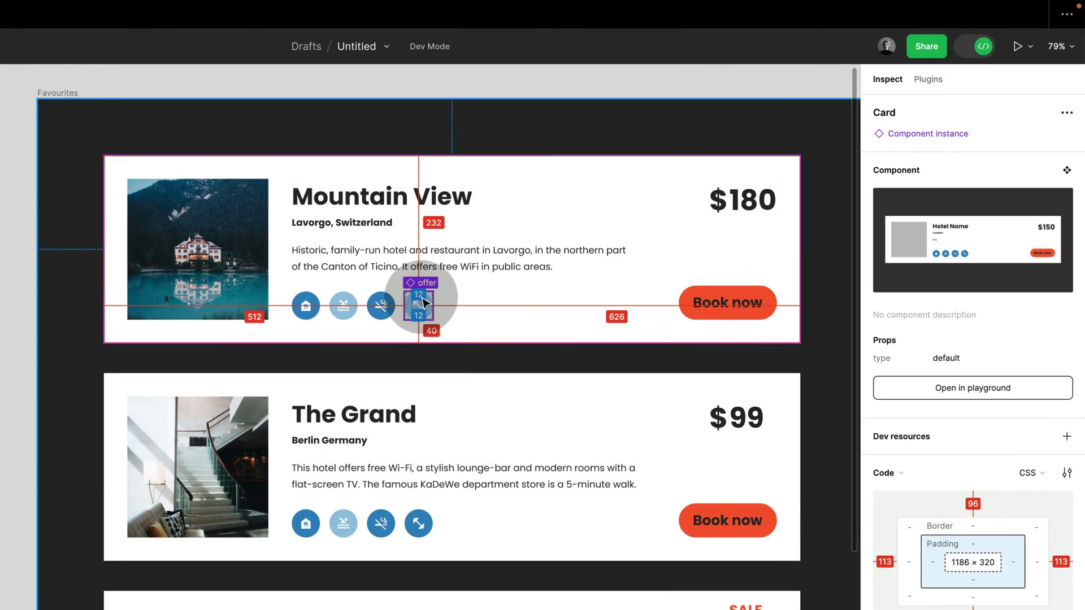
{"action": "left_click", "coordinate": [424, 305]}
{"action": "left_click", "coordinate": [964, 388]}
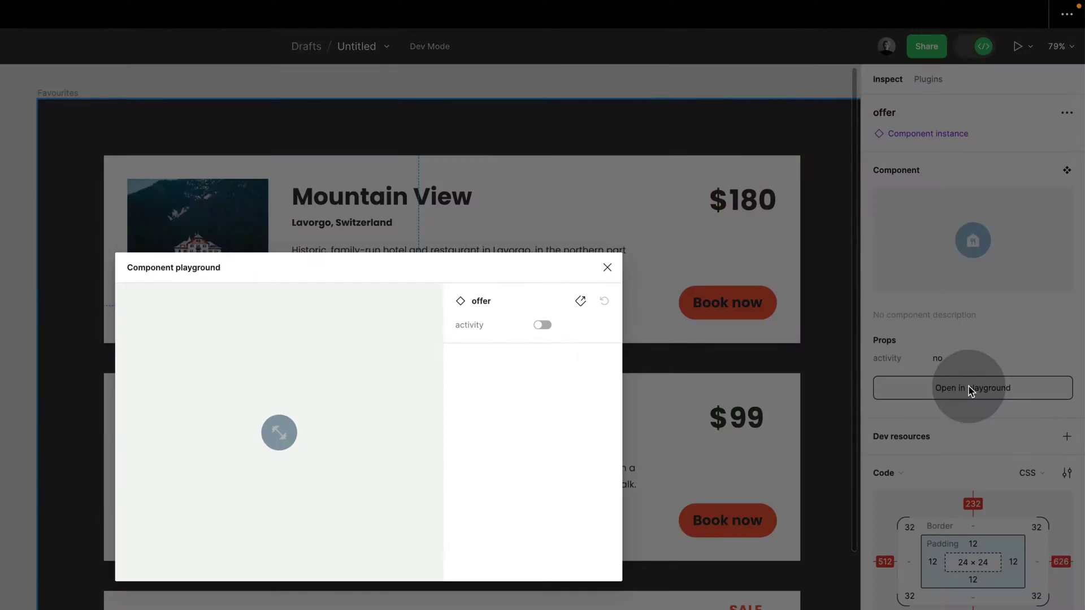